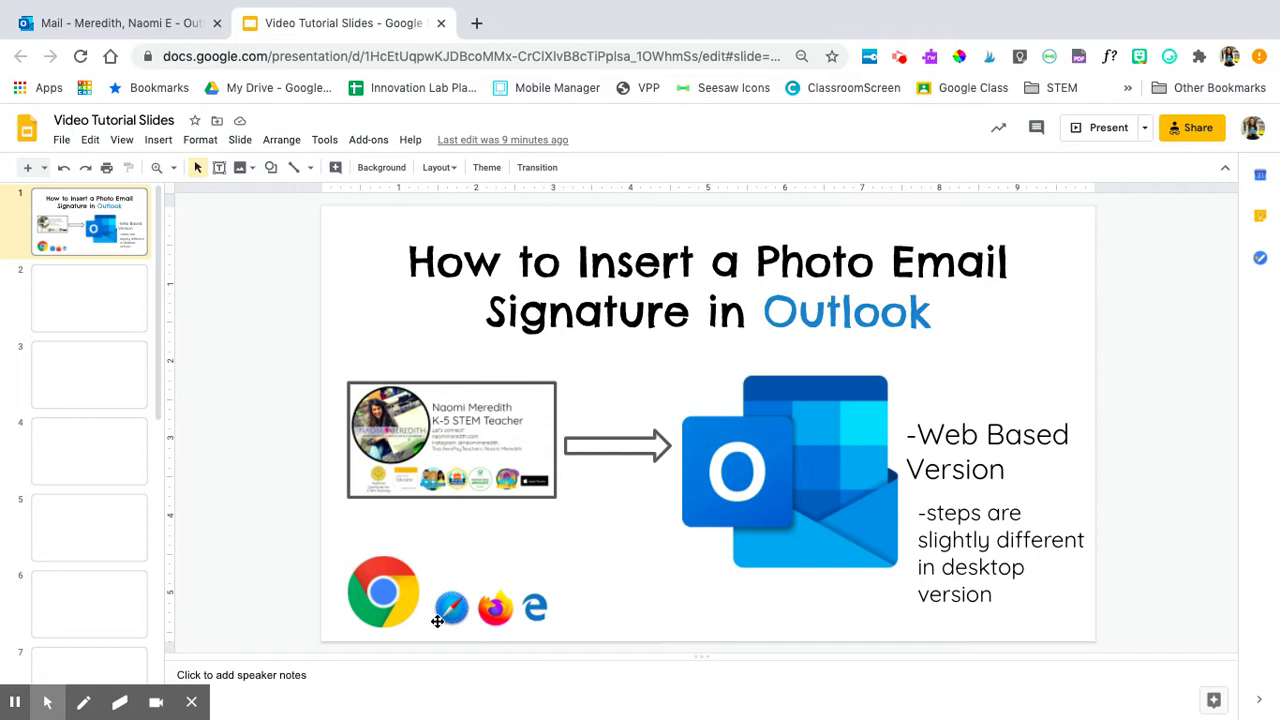
Step: Open the Mail section of the full Outlook settings from the inbox
{"action": "left_click", "coordinate": [128, 33]}
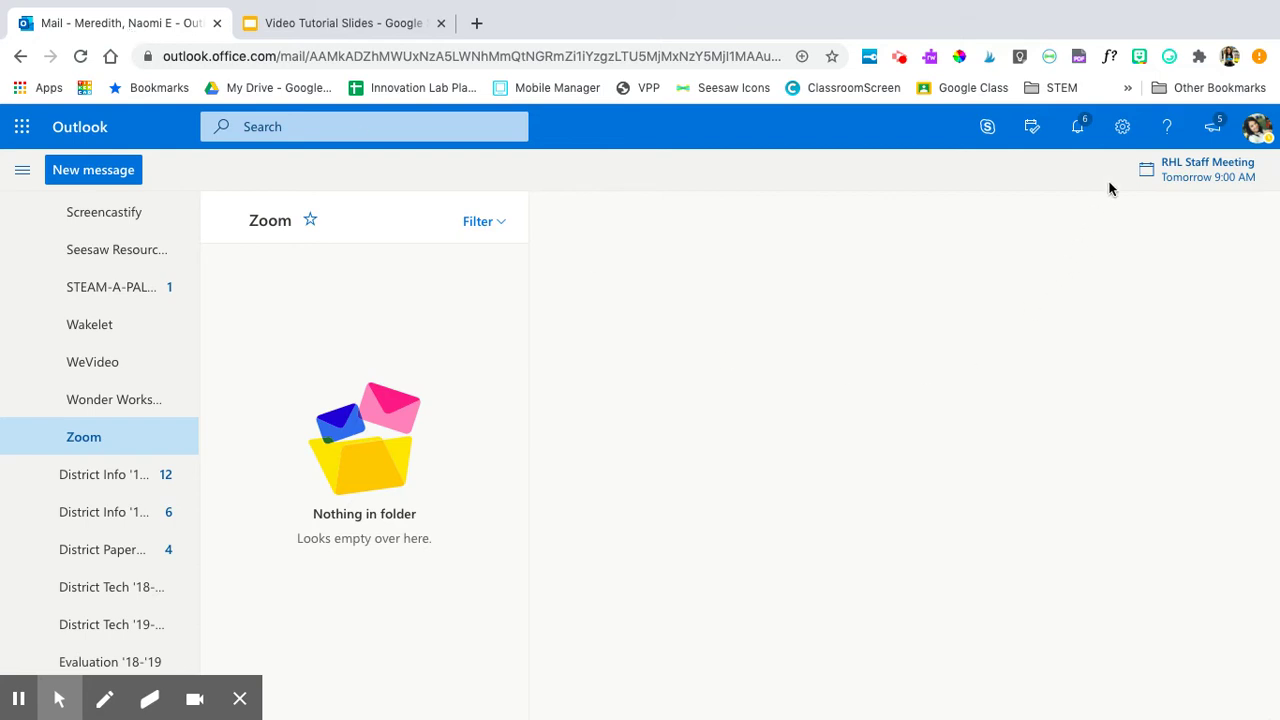
{"action": "left_click", "coordinate": [1123, 130]}
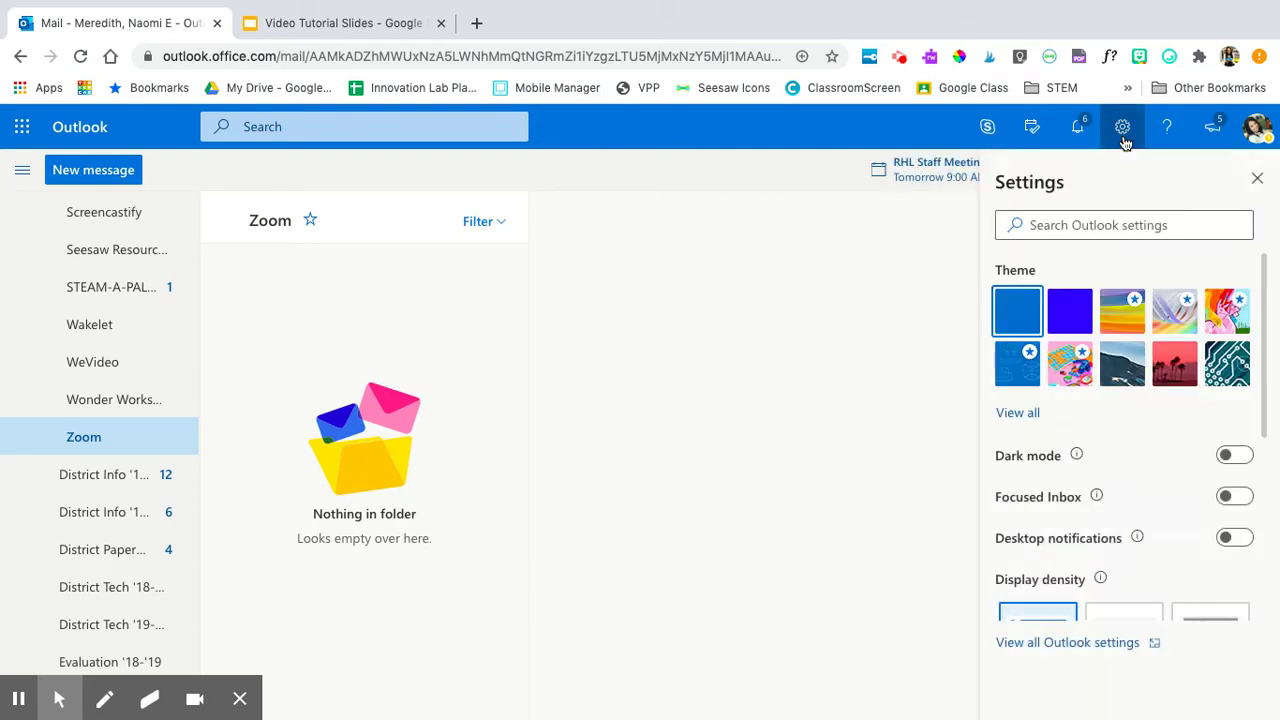
{"action": "left_click", "coordinate": [1027, 644]}
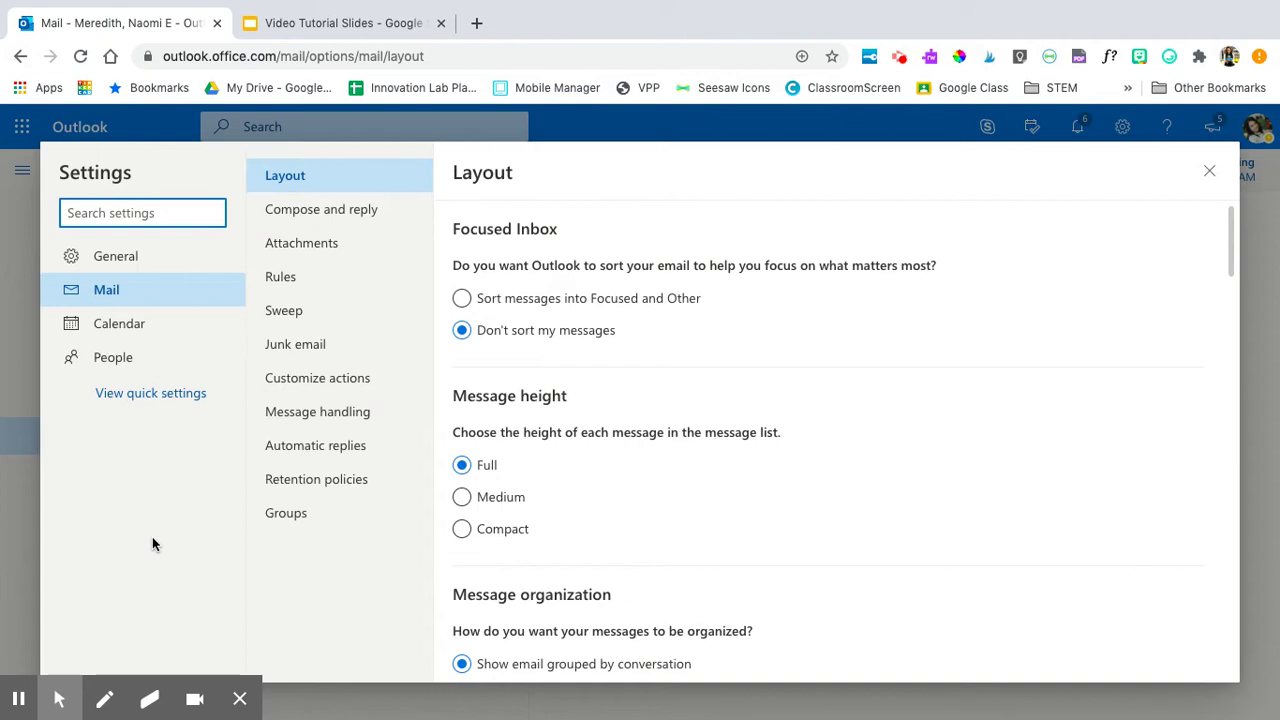
{"action": "left_click", "coordinate": [104, 300]}
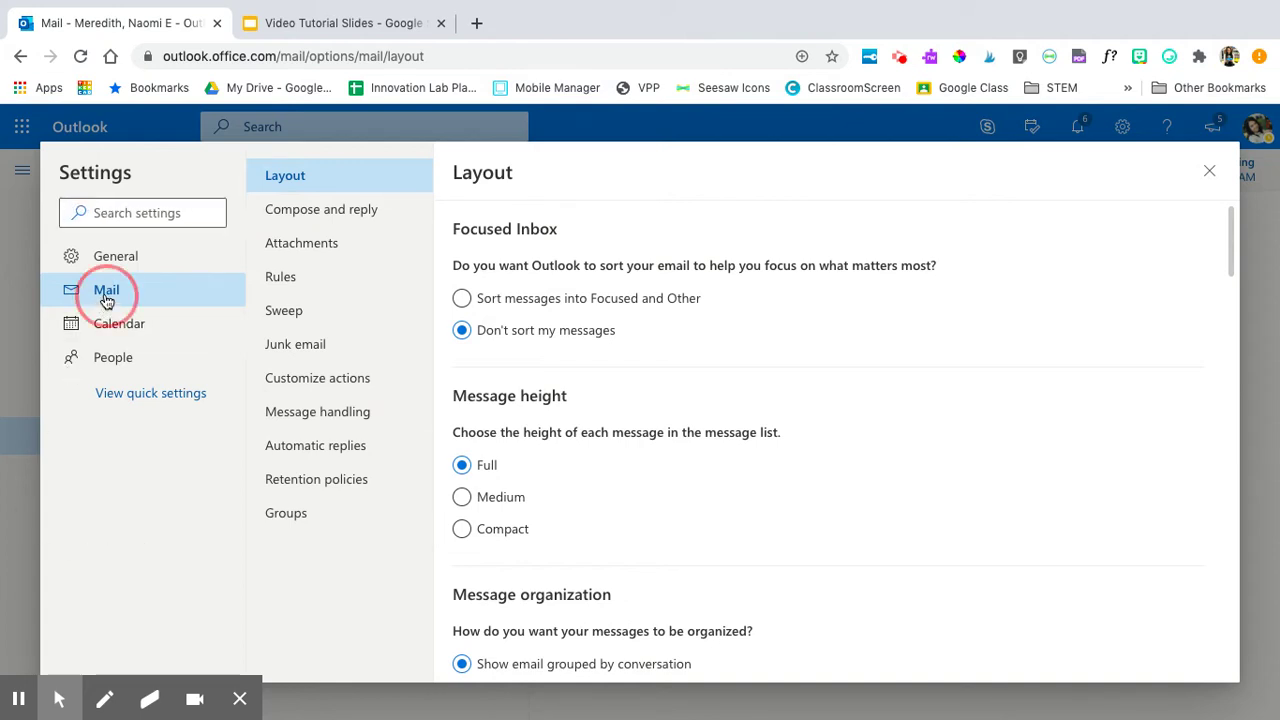
Step: Go to Compose and reply settings and place the caret in the empty email signature editor
{"action": "left_click", "coordinate": [292, 218]}
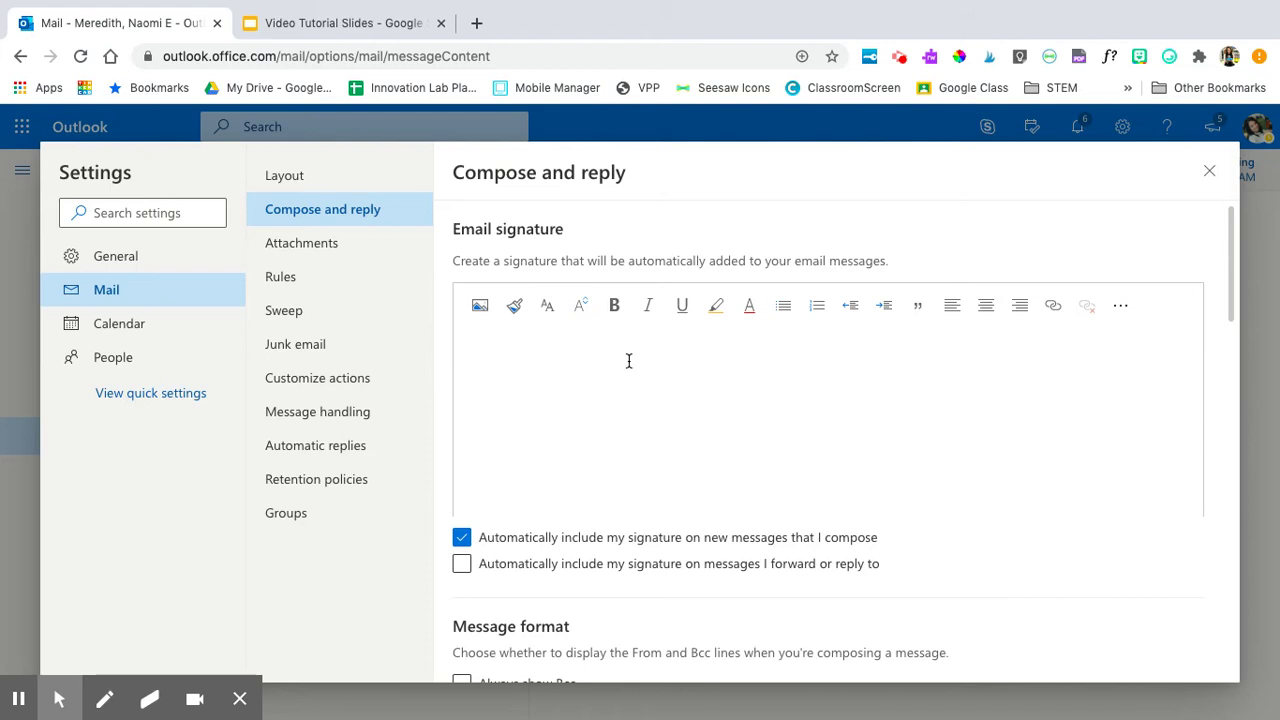
{"action": "left_click", "coordinate": [550, 379]}
Step: Insert the Desktop Screen Shot PNG signature card image into the email signature
{"action": "left_click", "coordinate": [480, 309]}
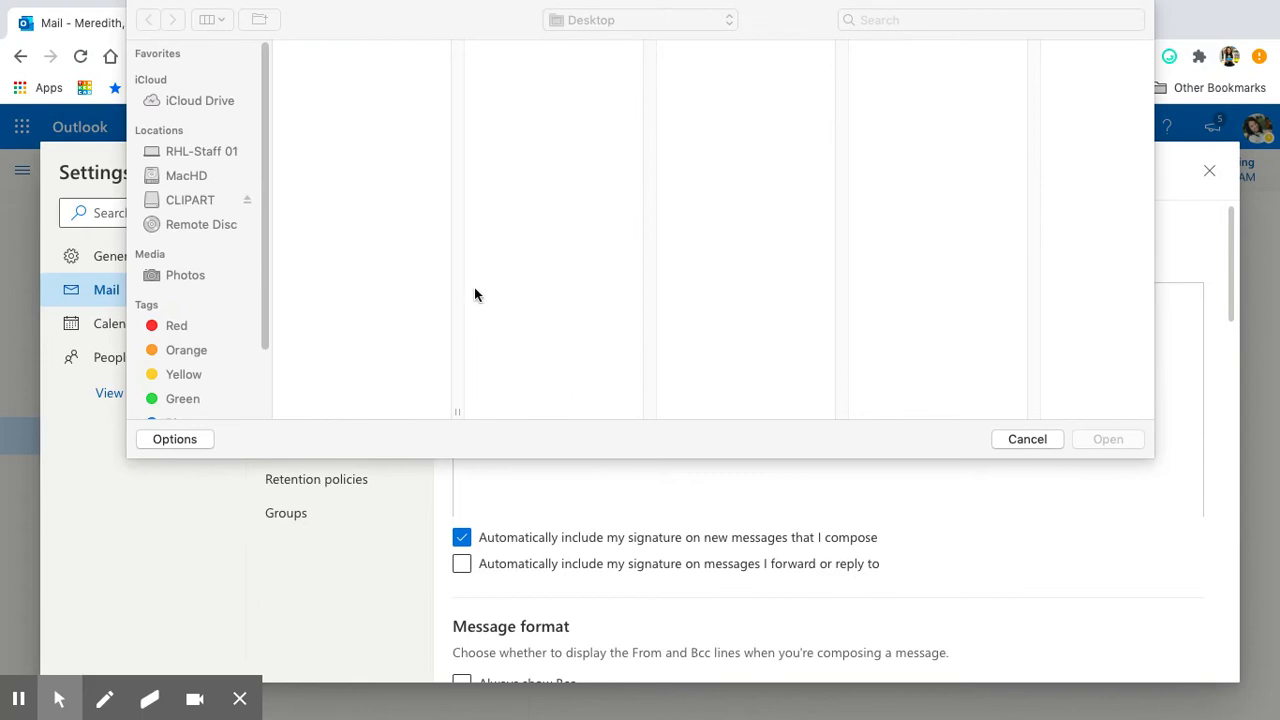
{"action": "scroll", "coordinate": [388, 330], "scroll_direction": "down", "scroll_amount": 4}
{"action": "scroll", "coordinate": [388, 365], "scroll_direction": "down", "scroll_amount": 2}
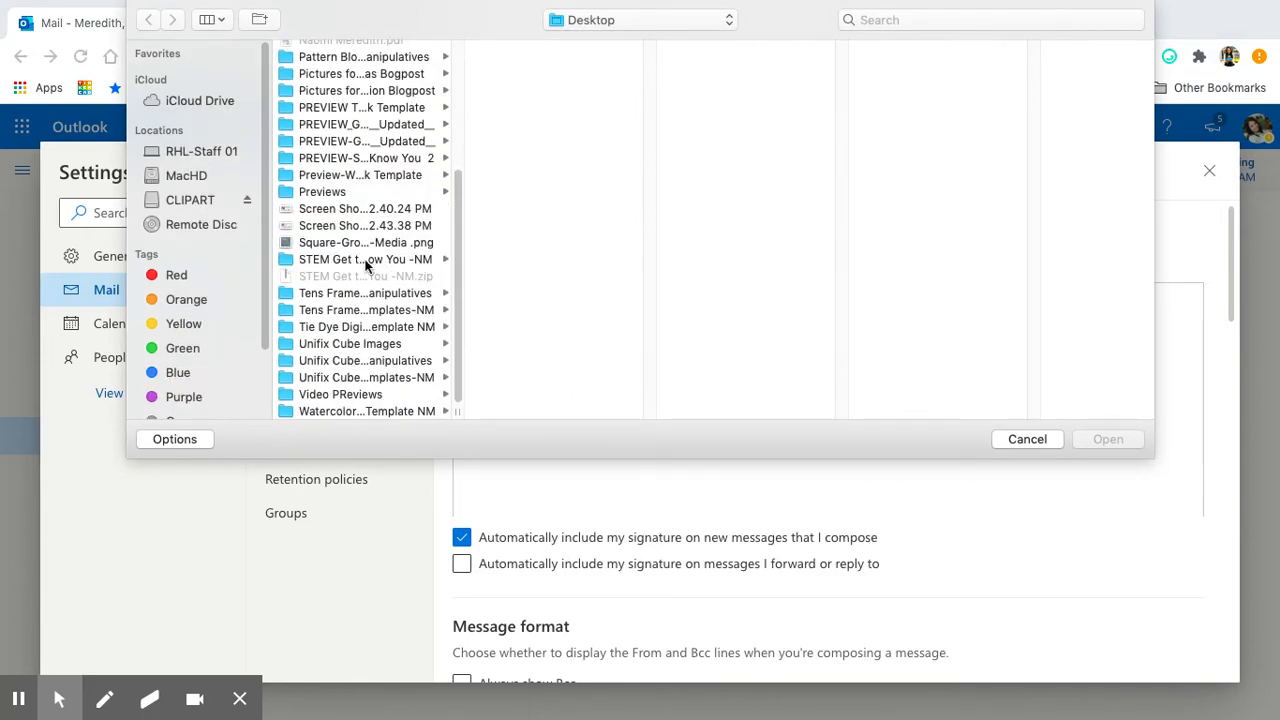
{"action": "left_click", "coordinate": [355, 229]}
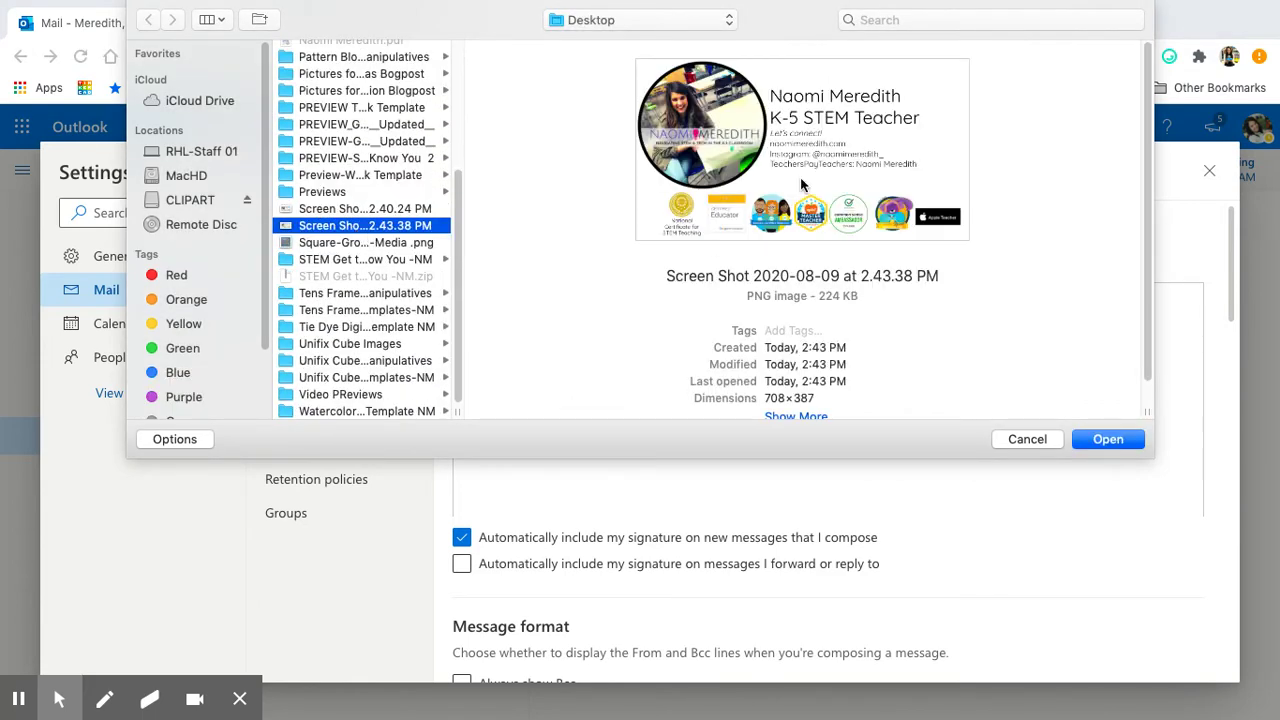
{"action": "left_click", "coordinate": [1100, 440]}
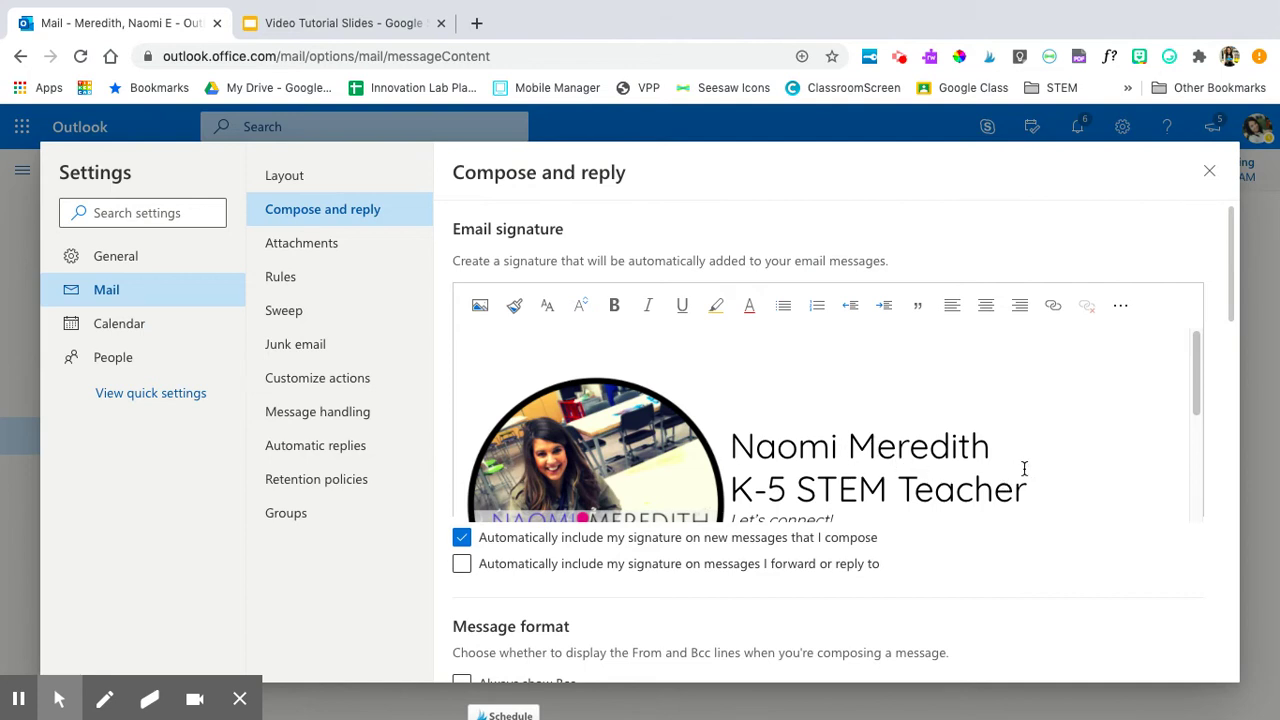
Step: Resize the signature image smaller by dragging its corner handle, without adding a link
{"action": "left_click", "coordinate": [646, 440]}
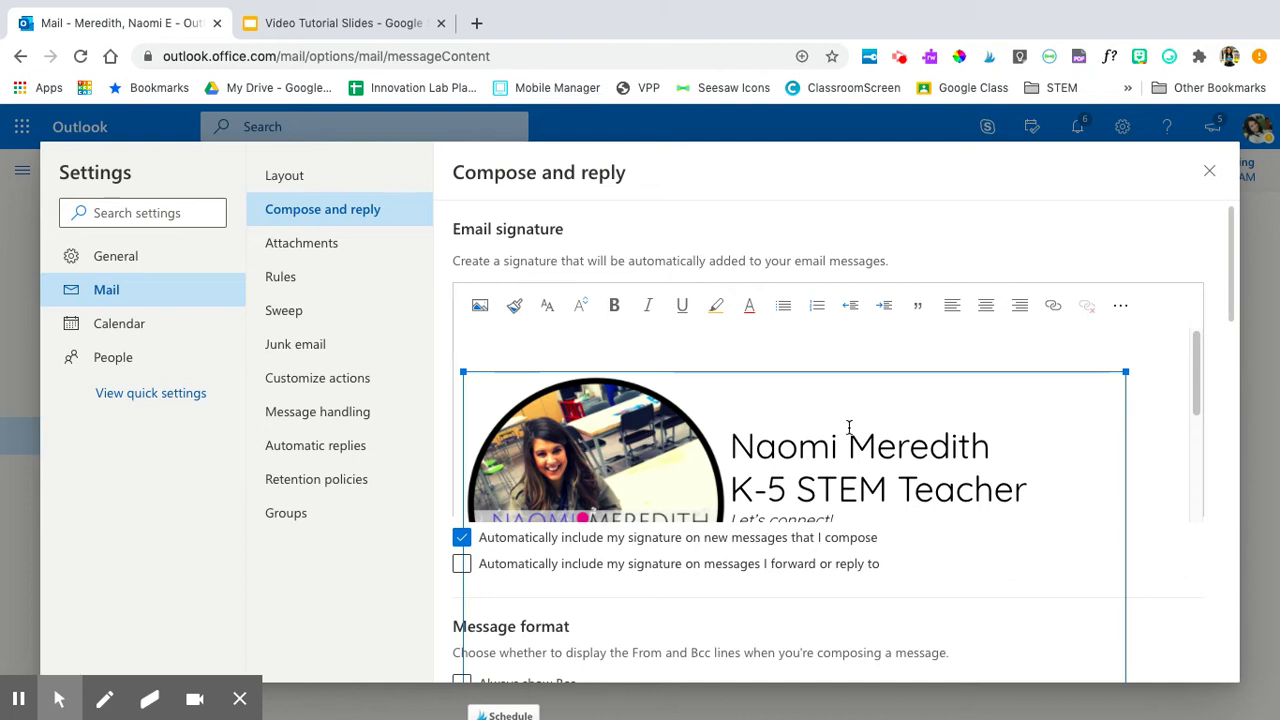
{"action": "left_click", "coordinate": [1053, 305]}
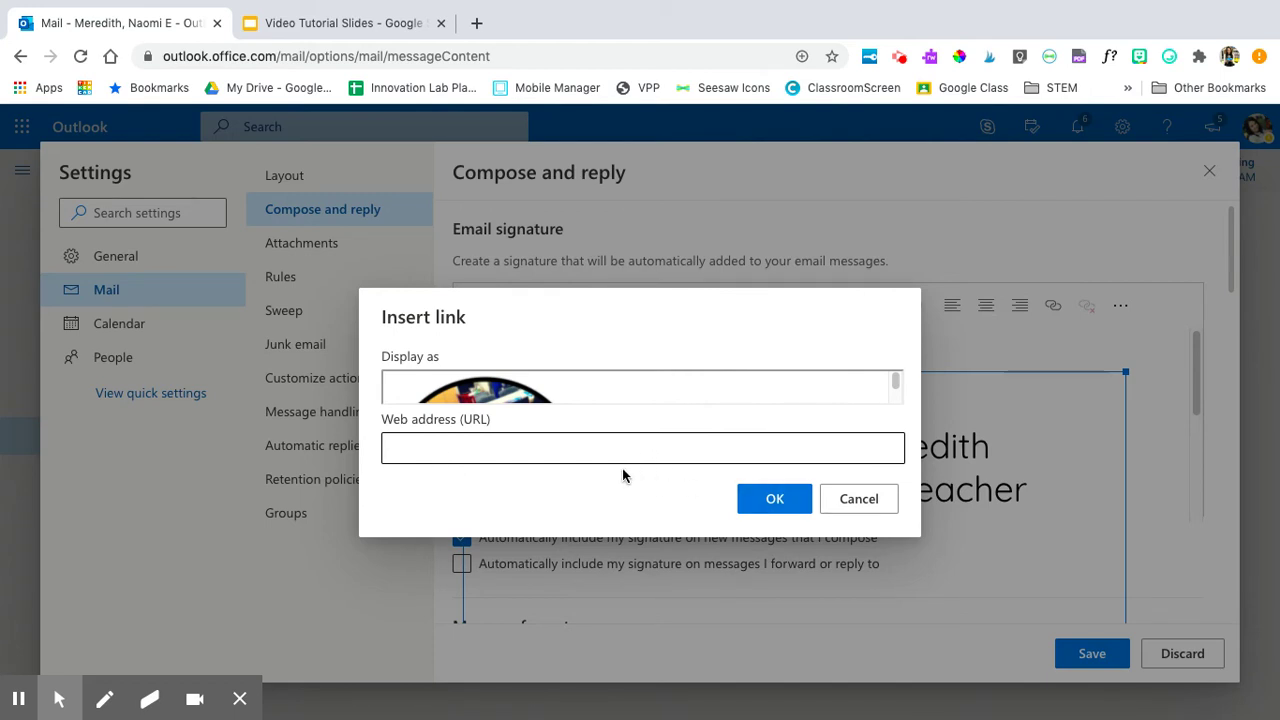
{"action": "left_click", "coordinate": [853, 501]}
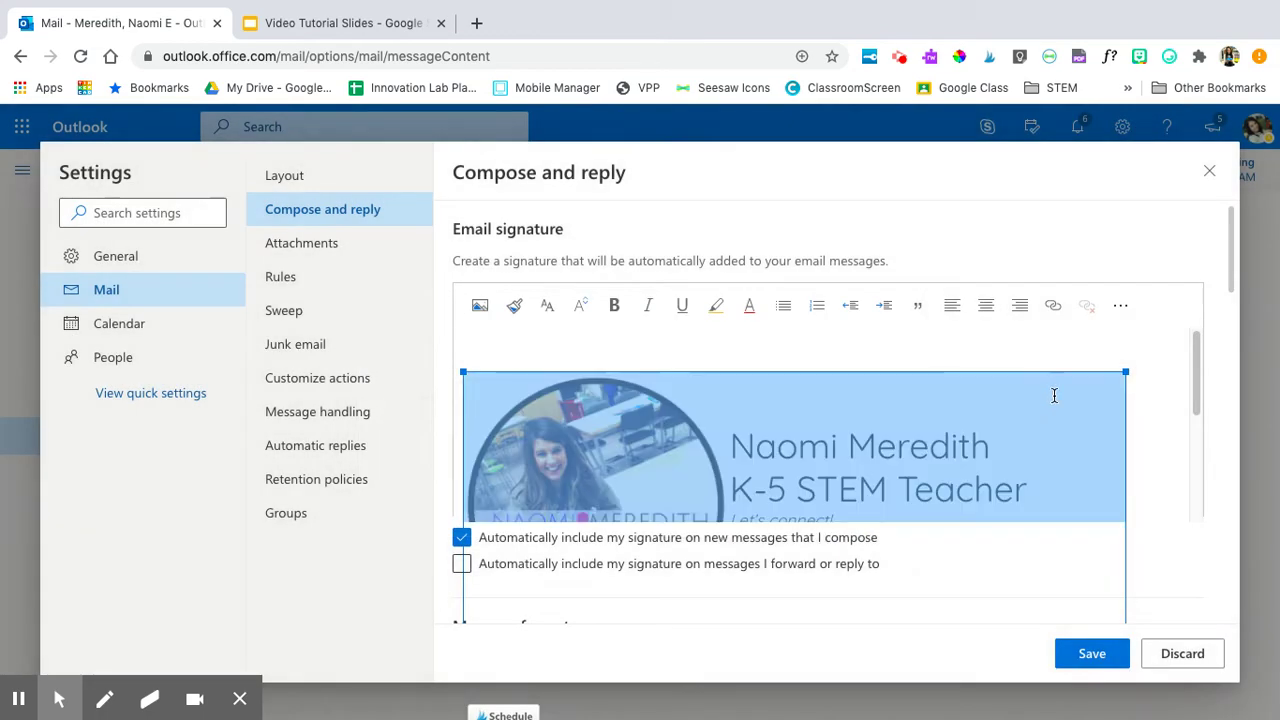
{"action": "mouse_move", "coordinate": [1127, 371]}
{"action": "left_mouse_down"}
{"action": "mouse_move", "coordinate": [1100, 396]}
{"action": "mouse_move", "coordinate": [1135, 396]}
{"action": "left_mouse_up"}
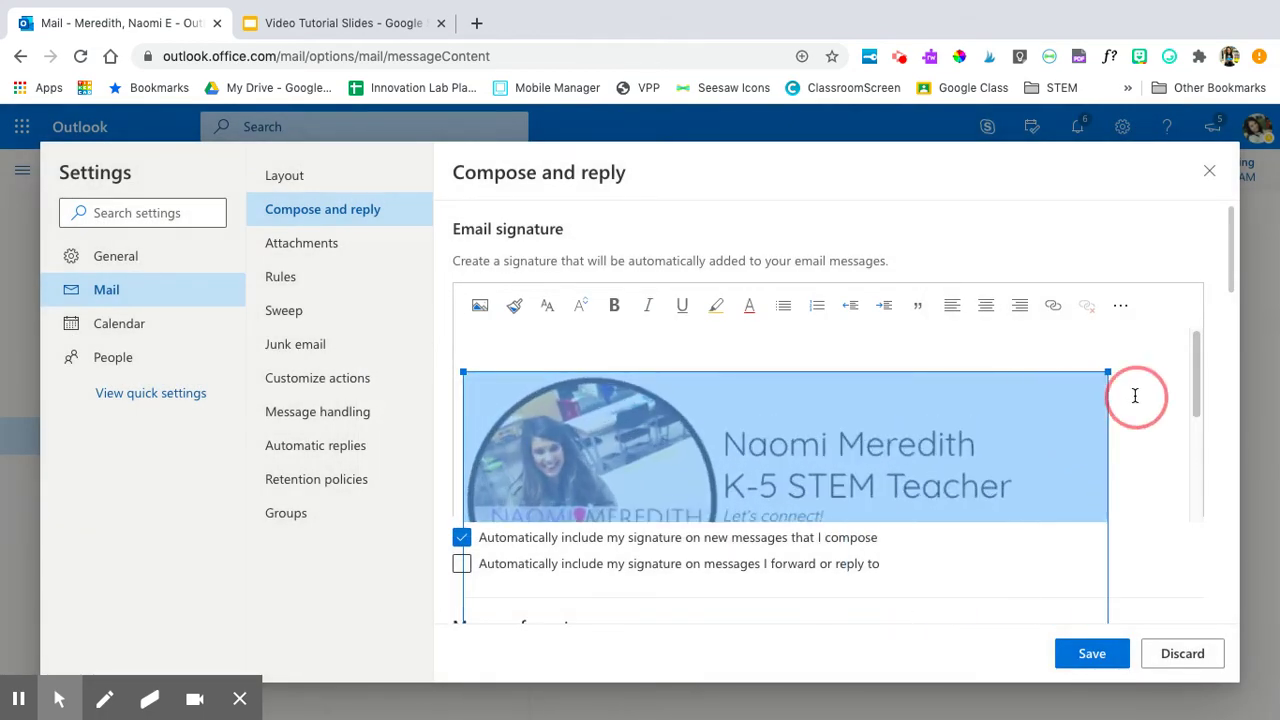
{"action": "left_click_drag", "start_coordinate": [1135, 396], "coordinate": [934, 446]}
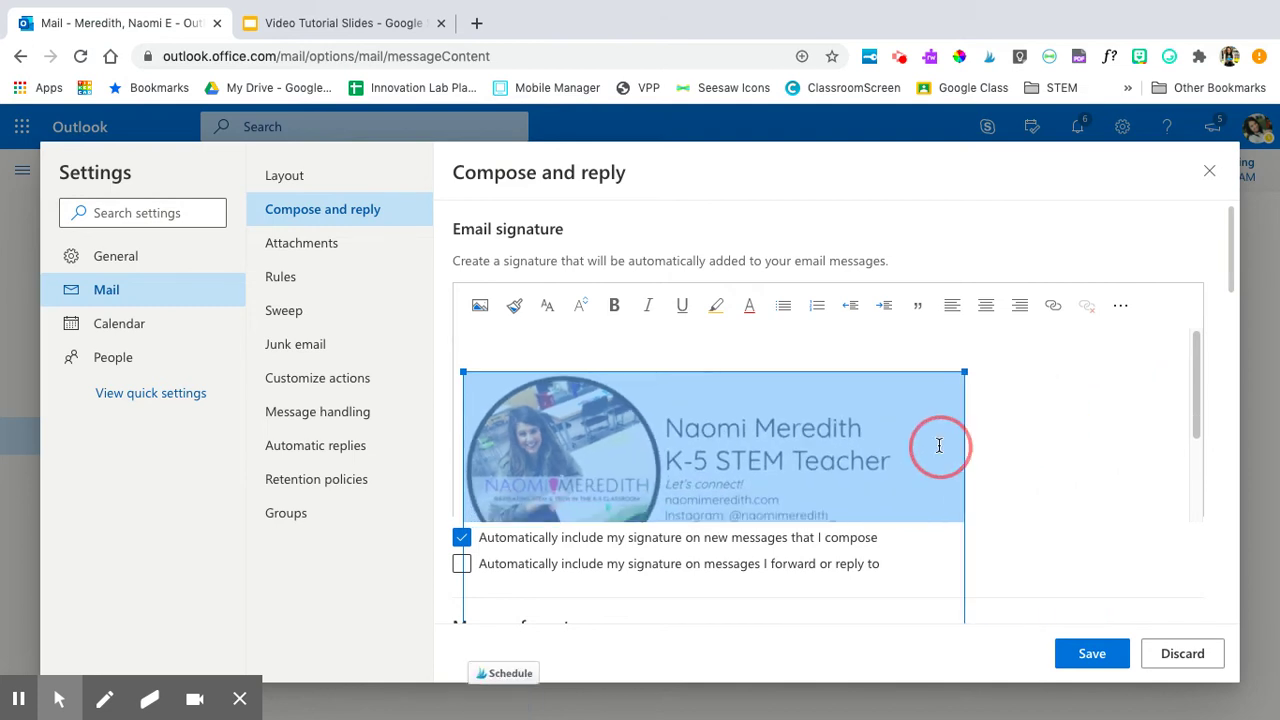
{"action": "left_click", "coordinate": [1029, 479]}
{"action": "scroll", "coordinate": [1029, 479], "scroll_direction": "down", "scroll_amount": 2}
Step: Add the line 'Click here to access my classroom website' below the badges
{"action": "scroll", "coordinate": [1027, 477], "scroll_direction": "down", "scroll_amount": 2}
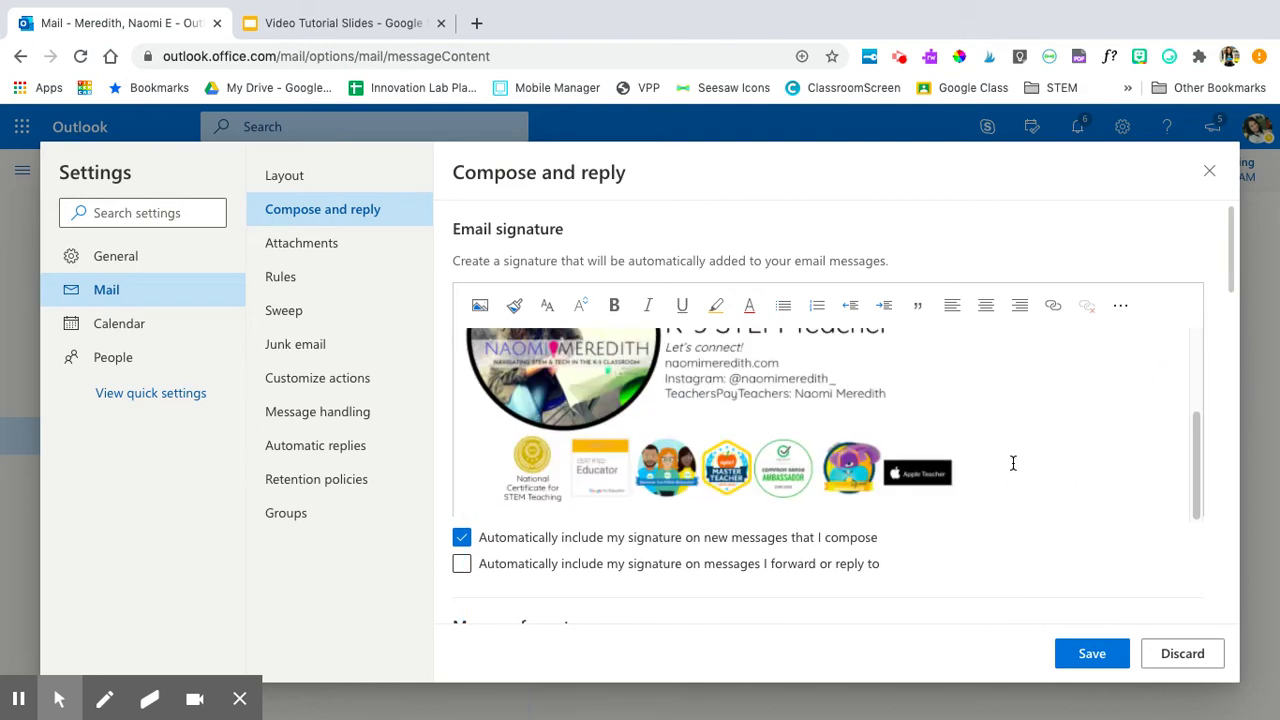
{"action": "scroll", "coordinate": [1013, 460], "scroll_direction": "down", "scroll_amount": 1}
{"action": "scroll", "coordinate": [1063, 449], "scroll_direction": "down", "scroll_amount": 1}
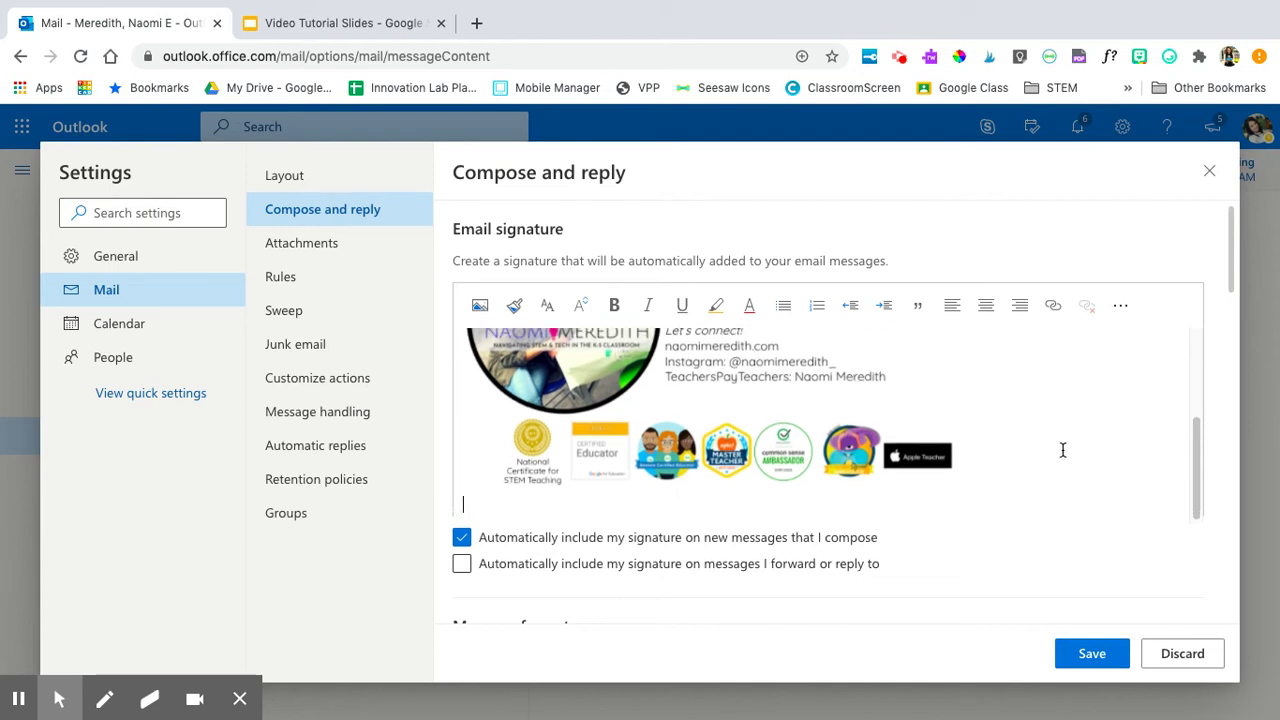
{"action": "scroll", "coordinate": [1063, 449], "scroll_direction": "down", "scroll_amount": 3}
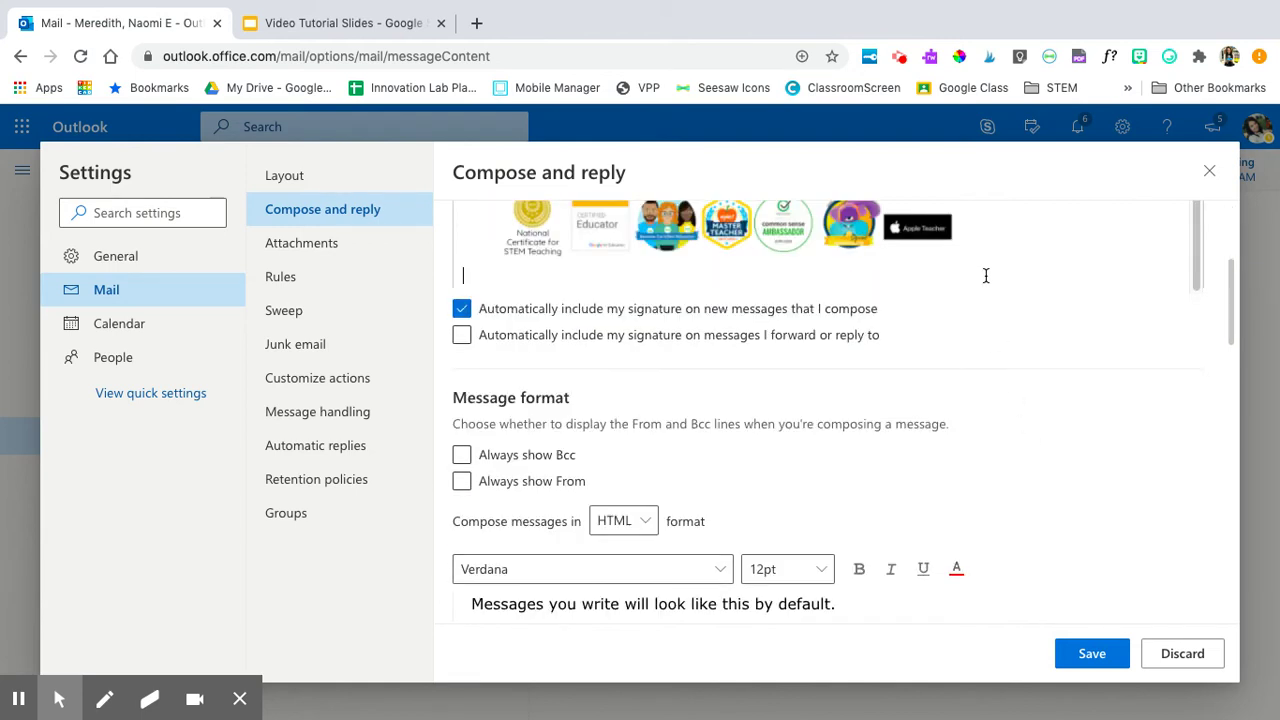
{"action": "type", "text": "Click"}
{"action": "type", "text": " here to access "}
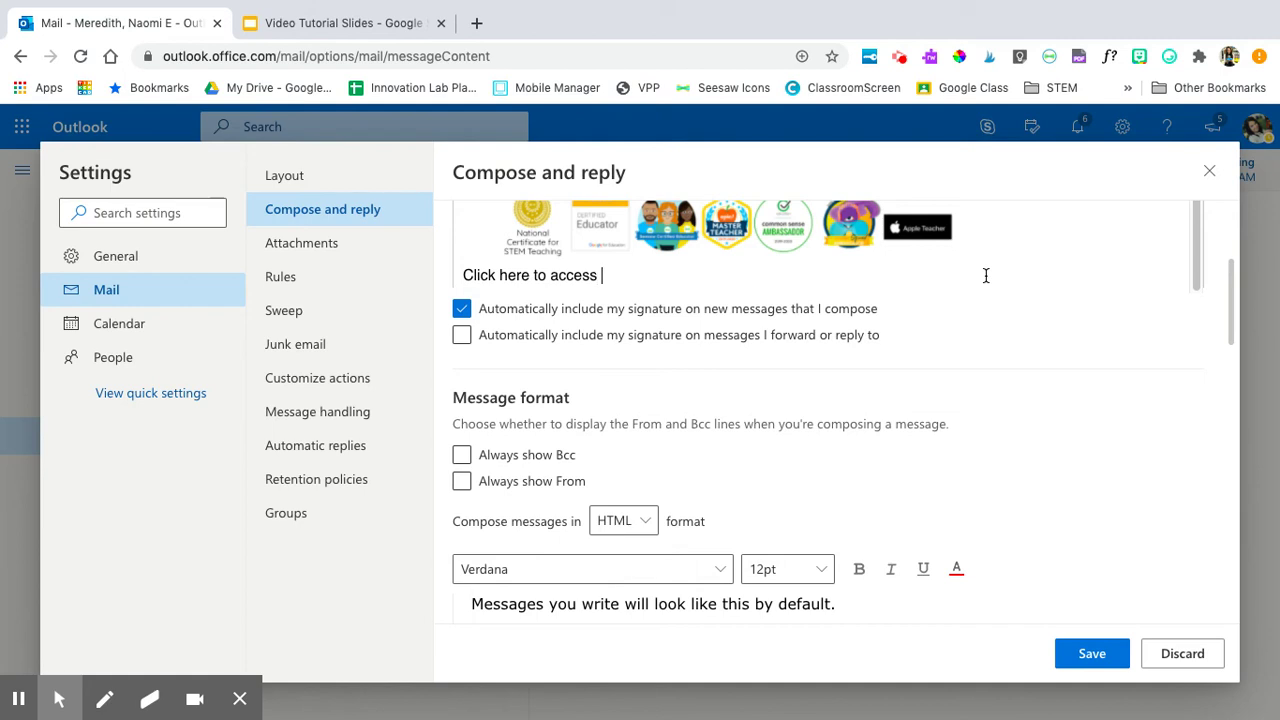
{"action": "type", "text": "my classroom website"}
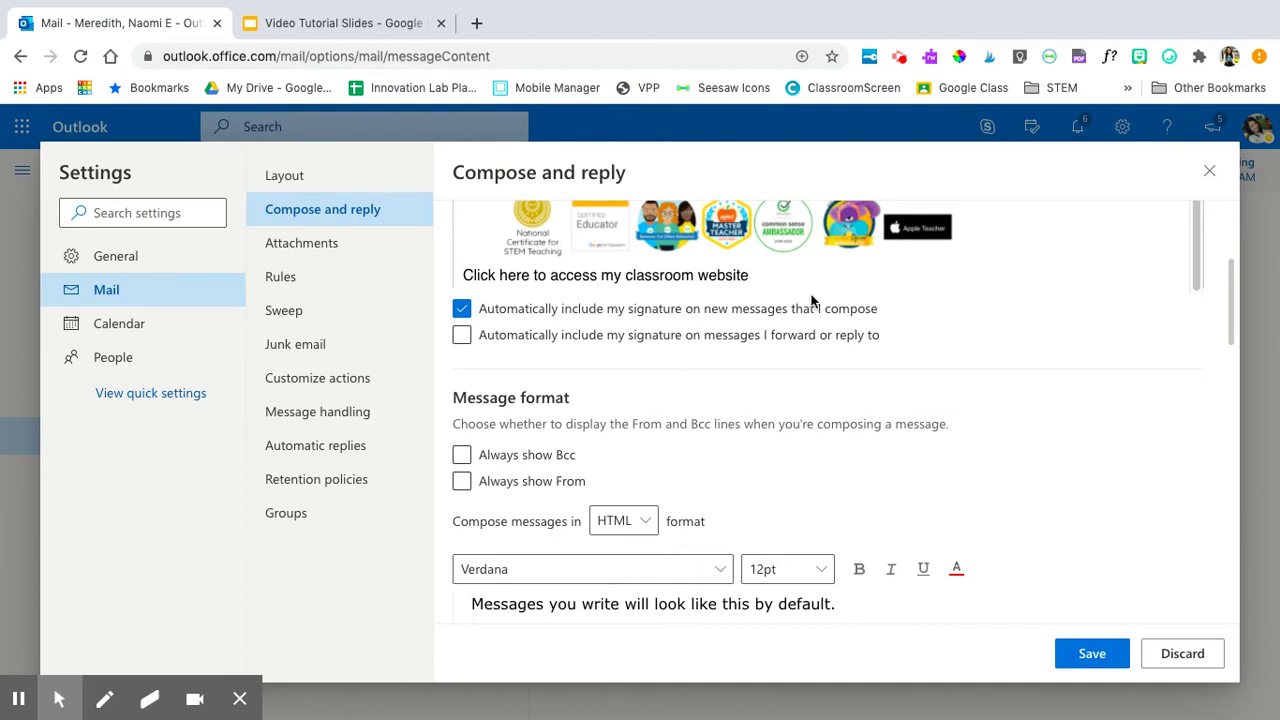
Step: Turn the classroom website line into a hyperlink
{"action": "left_click_drag", "start_coordinate": [766, 277], "coordinate": [455, 285]}
{"action": "left_click_drag", "start_coordinate": [748, 277], "coordinate": [436, 280]}
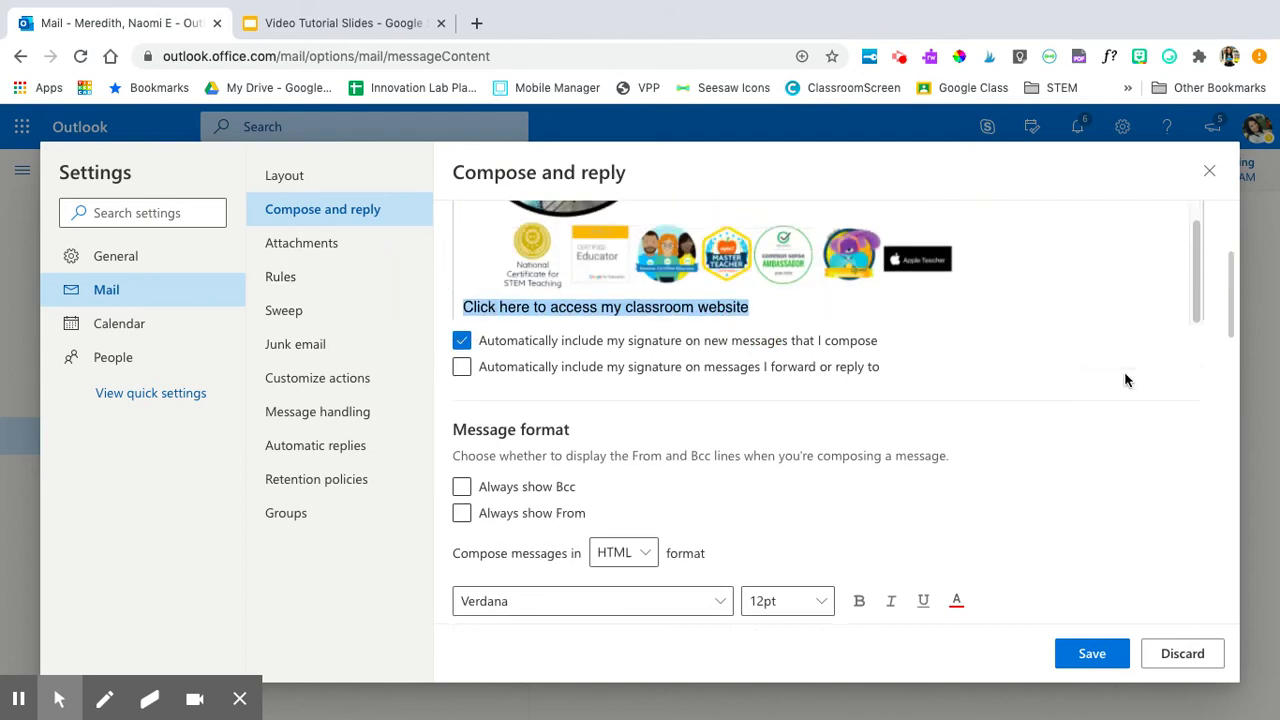
{"action": "scroll", "coordinate": [1124, 371], "scroll_direction": "up", "scroll_amount": 4}
{"action": "left_click", "coordinate": [1055, 306]}
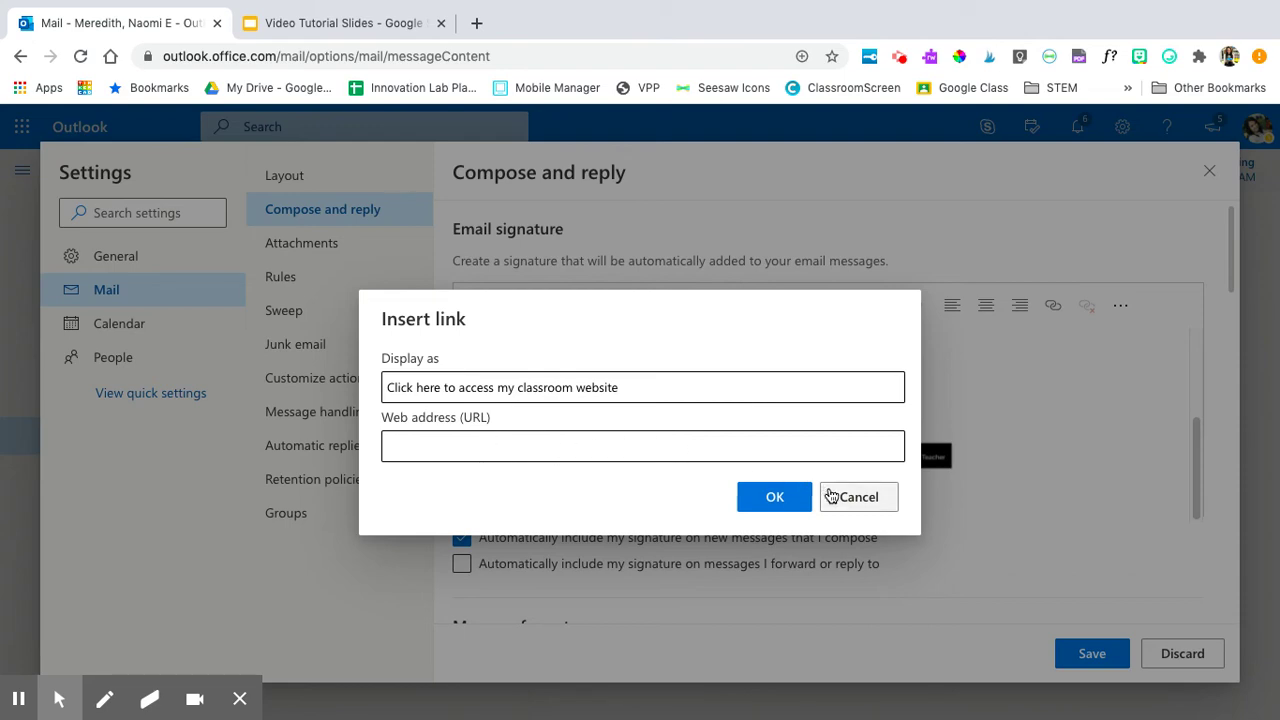
{"action": "left_click", "coordinate": [786, 494]}
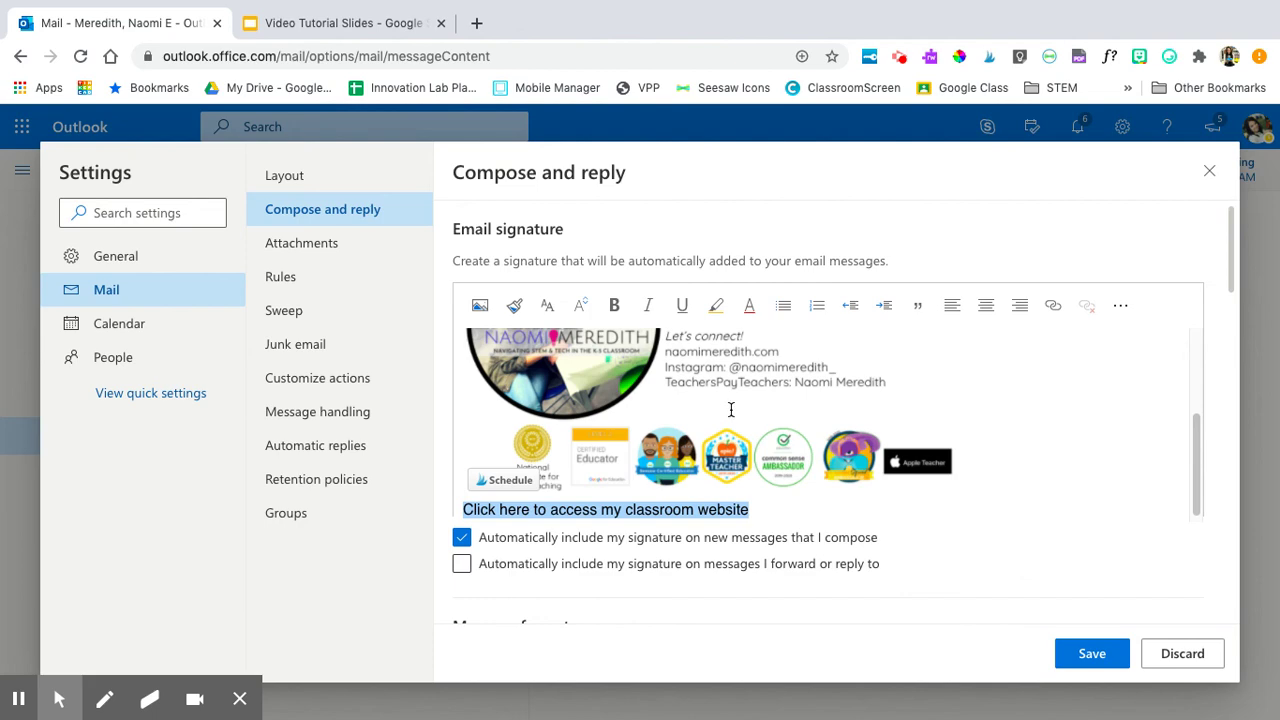
Step: Save the signature, close Settings, and start a new message
{"action": "scroll", "coordinate": [985, 535], "scroll_direction": "down", "scroll_amount": 2}
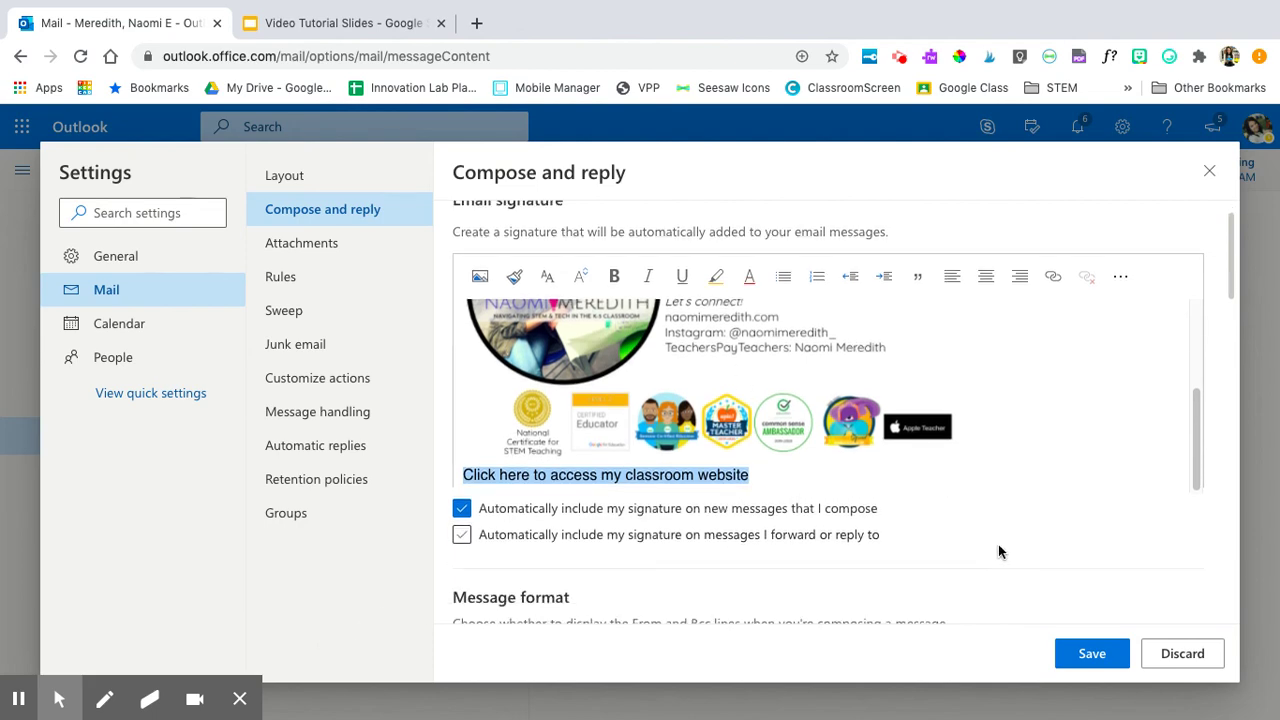
{"action": "scroll", "coordinate": [975, 545], "scroll_direction": "down", "scroll_amount": 2}
{"action": "scroll", "coordinate": [972, 543], "scroll_direction": "down", "scroll_amount": 5}
{"action": "scroll", "coordinate": [968, 540], "scroll_direction": "down", "scroll_amount": 3}
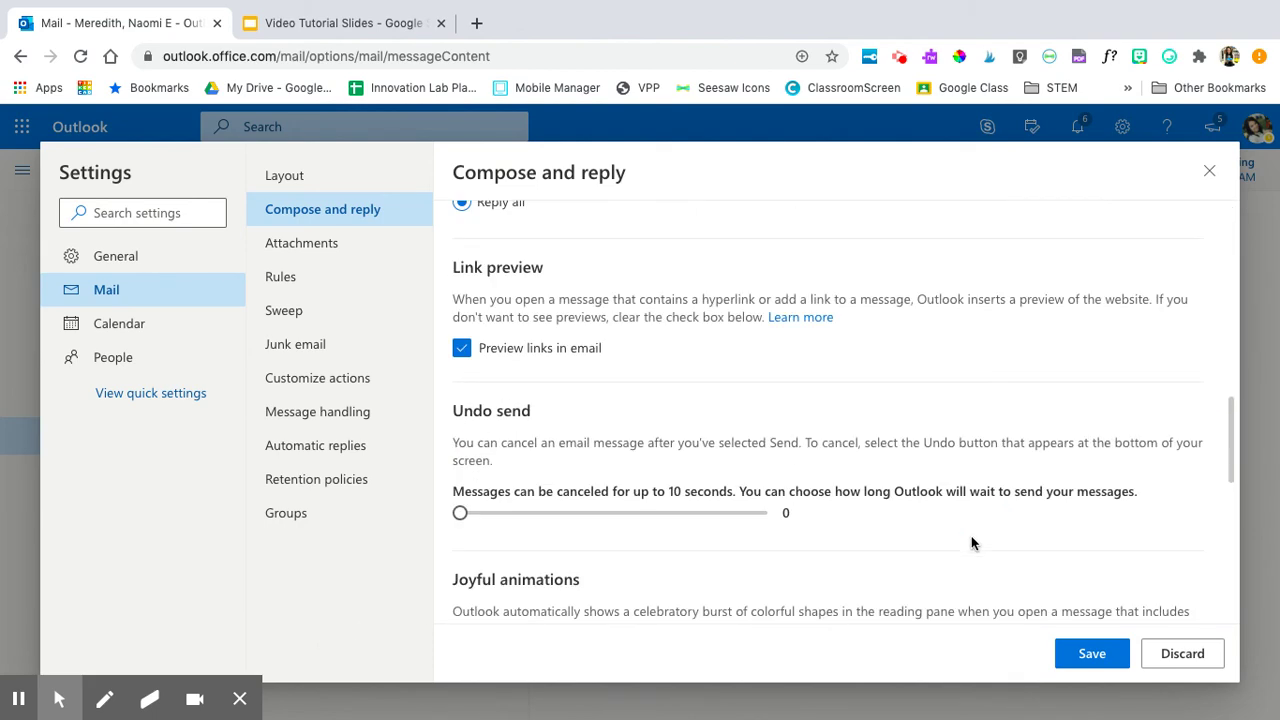
{"action": "scroll", "coordinate": [964, 533], "scroll_direction": "down", "scroll_amount": 2}
{"action": "scroll", "coordinate": [950, 536], "scroll_direction": "down", "scroll_amount": 3}
{"action": "scroll", "coordinate": [939, 539], "scroll_direction": "down", "scroll_amount": 1}
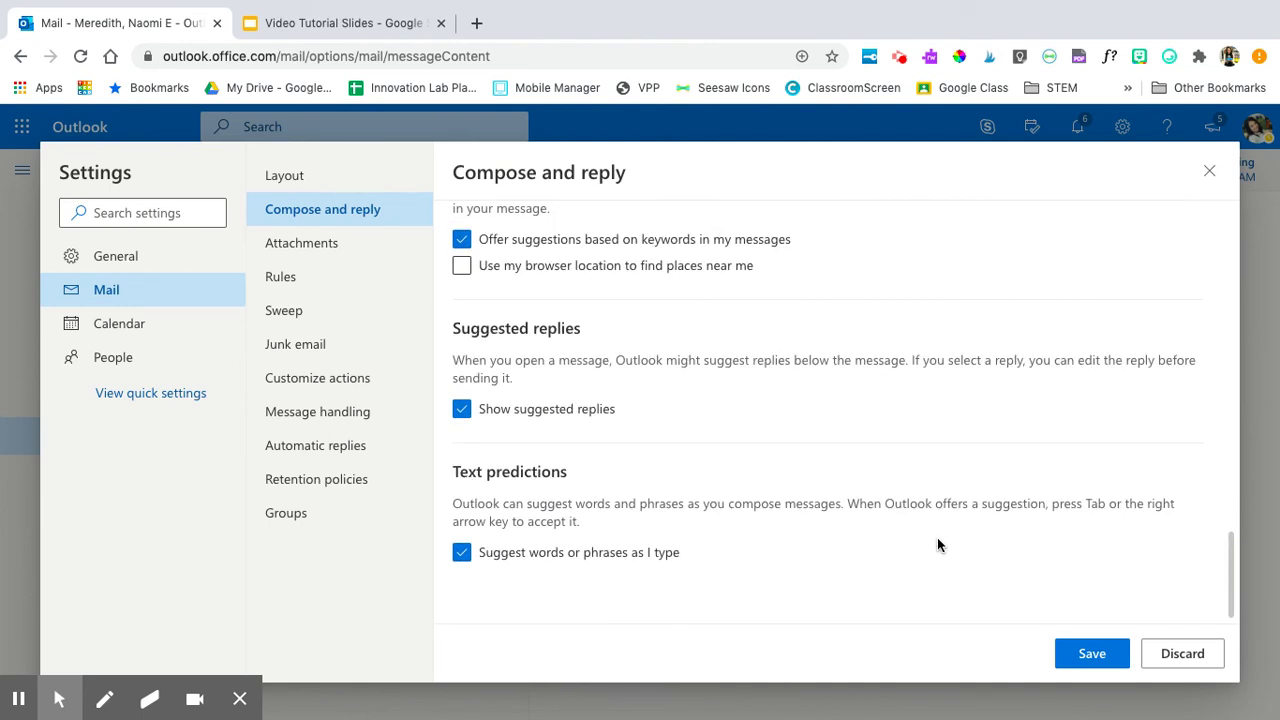
{"action": "left_click", "coordinate": [1067, 653]}
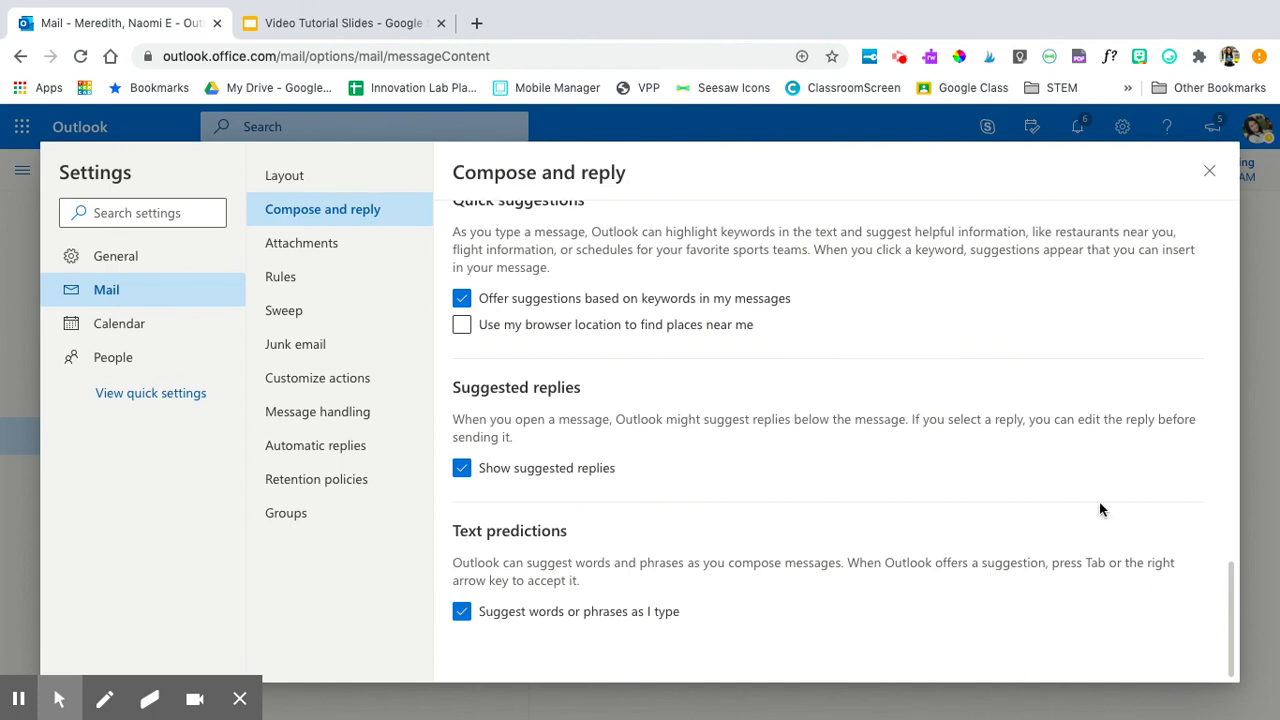
{"action": "left_click", "coordinate": [1210, 173]}
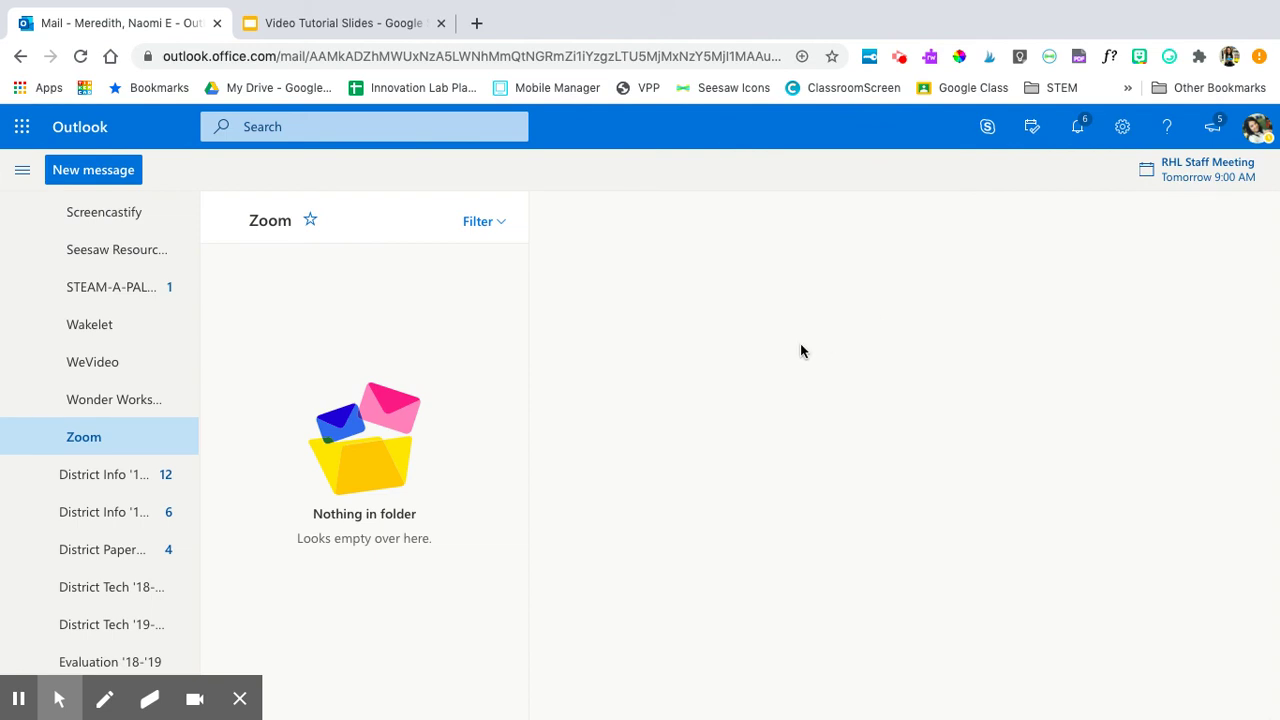
{"action": "left_click", "coordinate": [114, 174]}
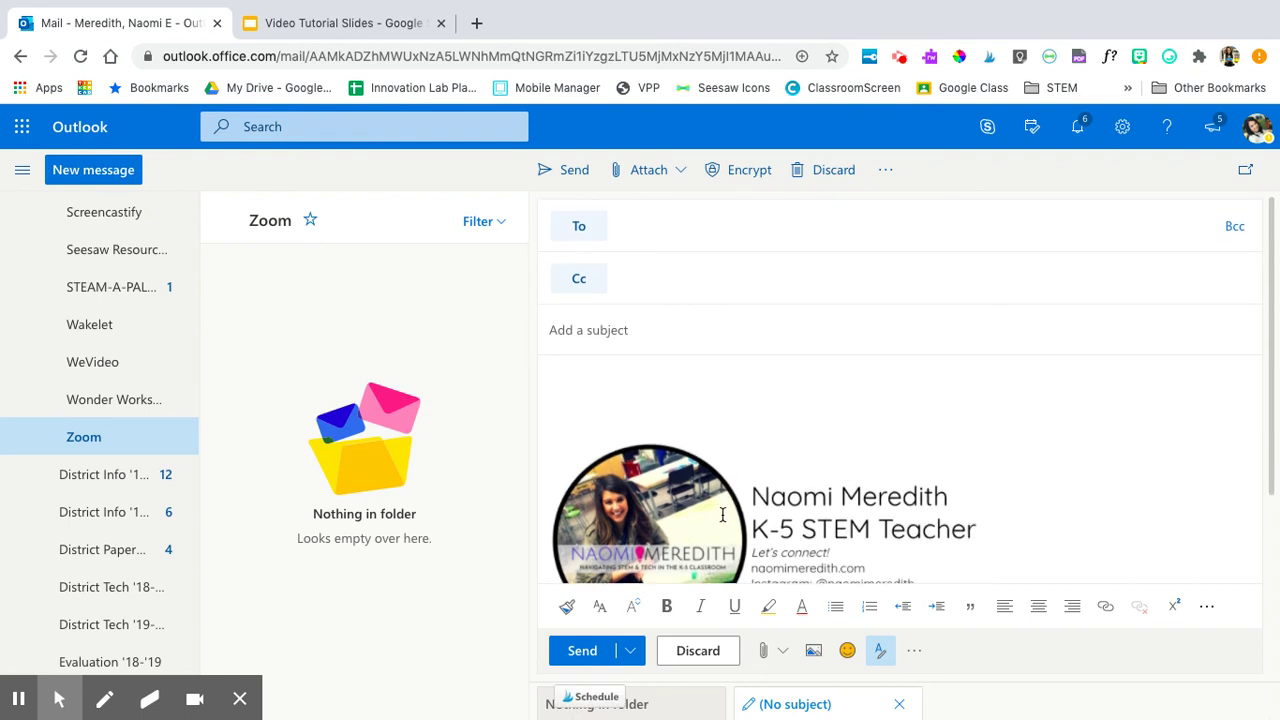
Step: Type 'Hello!' above the signature in the draft, then return to the tutorial slides tab
{"action": "left_click", "coordinate": [626, 375]}
{"action": "type", "text": "Hello"}
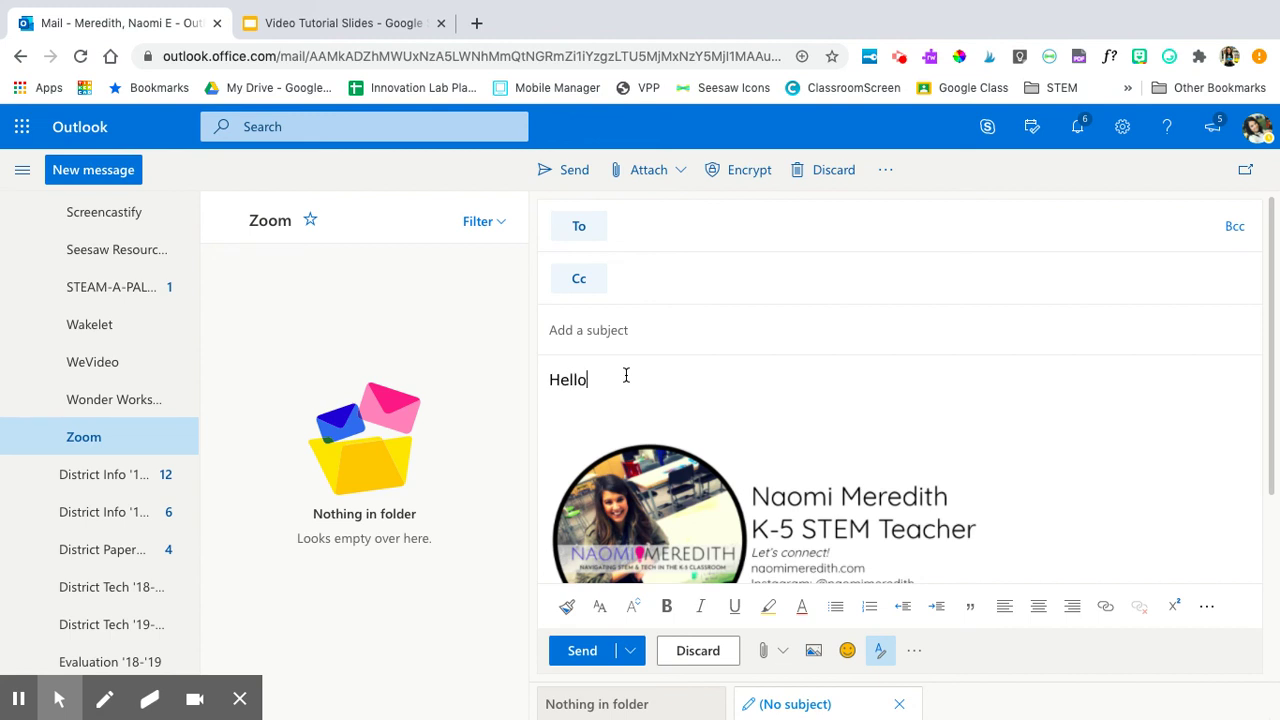
{"action": "type", "text": "!"}
{"action": "left_click", "coordinate": [275, 30]}
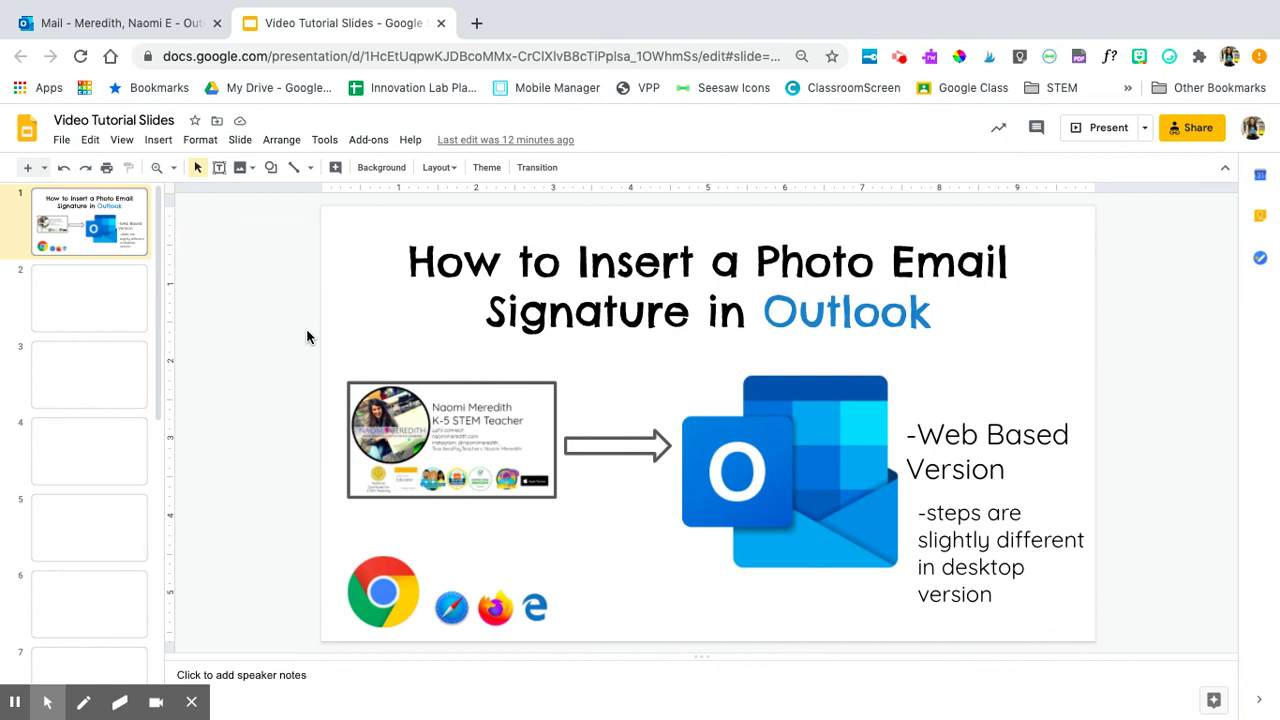